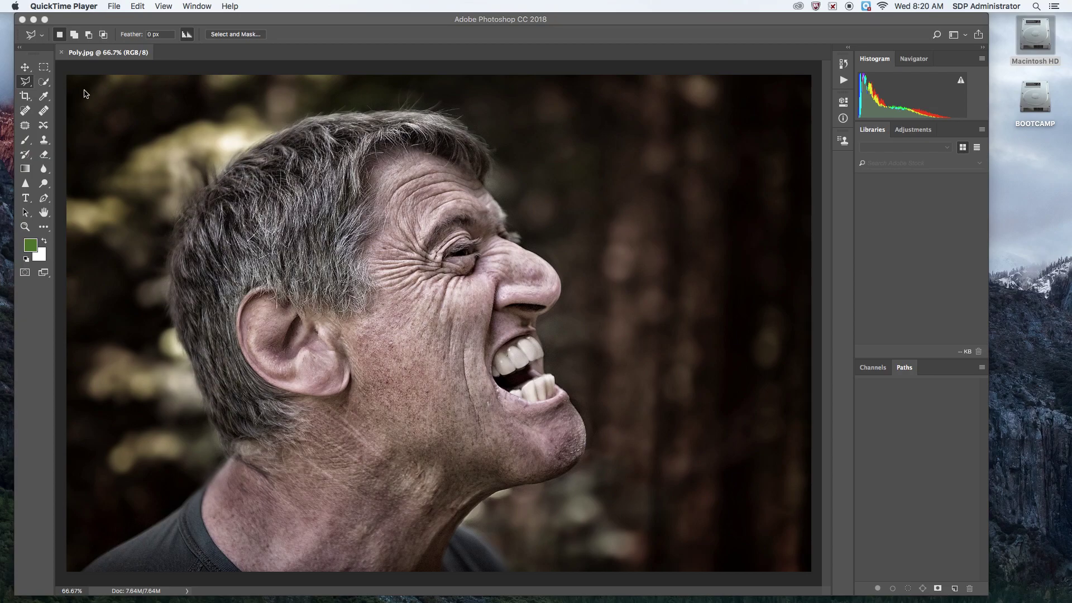
- Show the Layers panel with F7 so Poly.jpg's single Background layer is visible
key("F7")
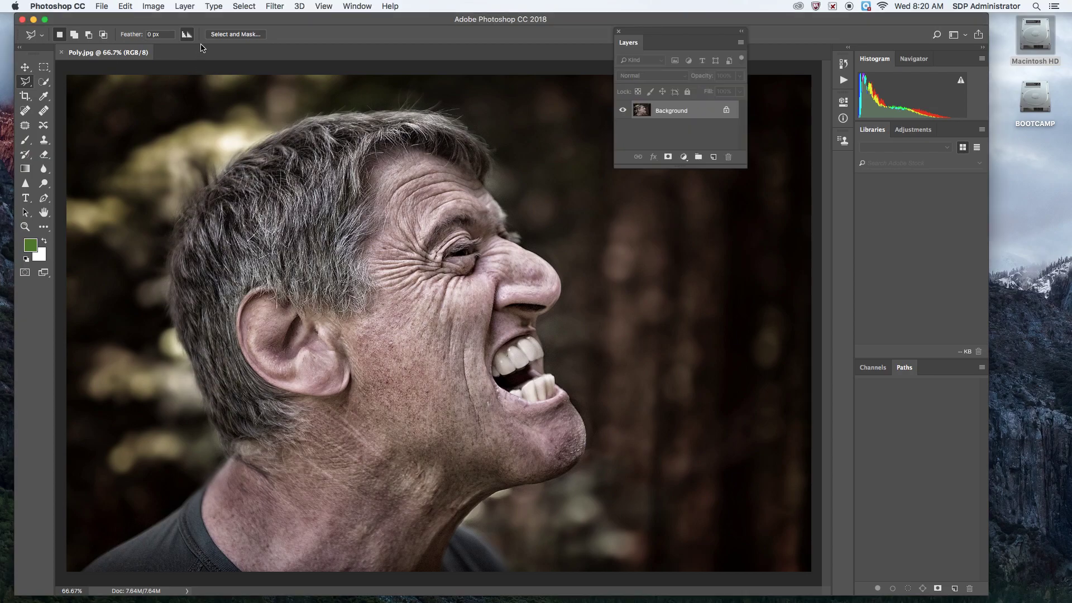
left_click(358, 4)
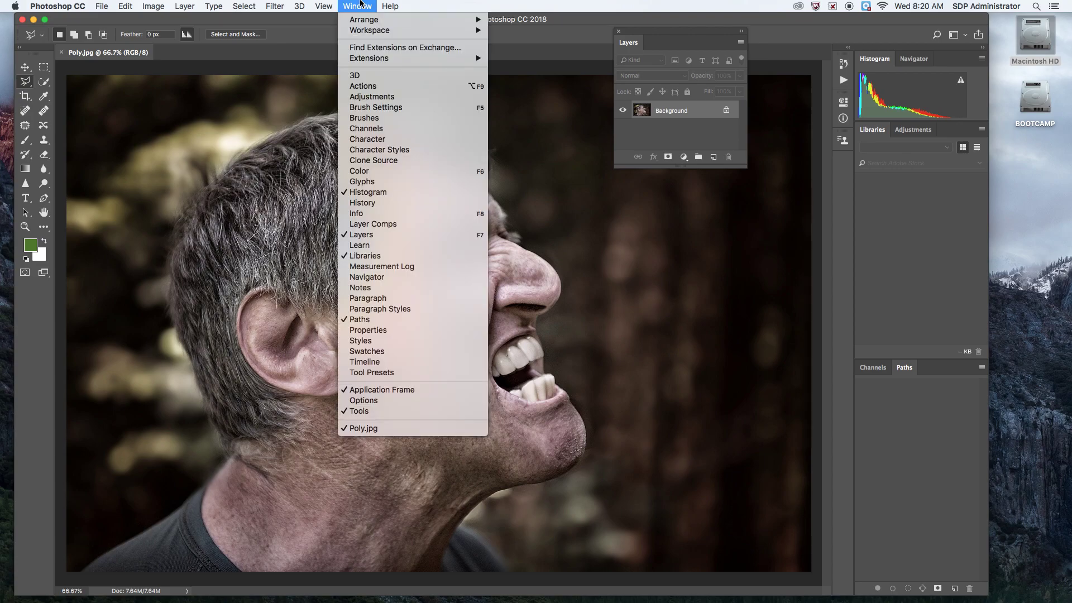
mouse_move(370, 36)
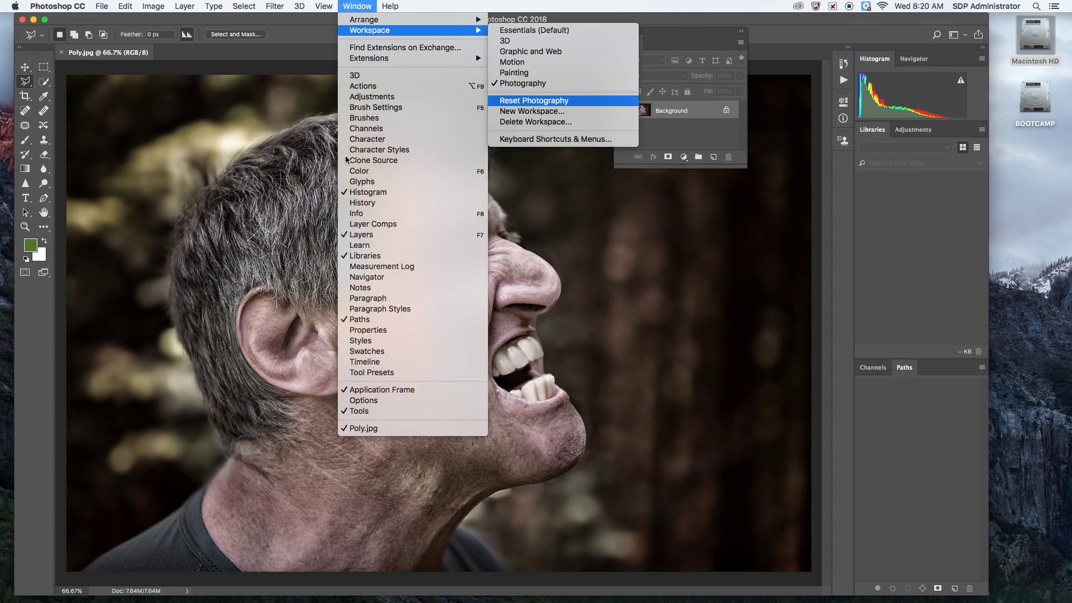
- Zoom Poly.jpg to 200% and scroll to the bottom-left edge by the shoulder
left_click(677, 37)
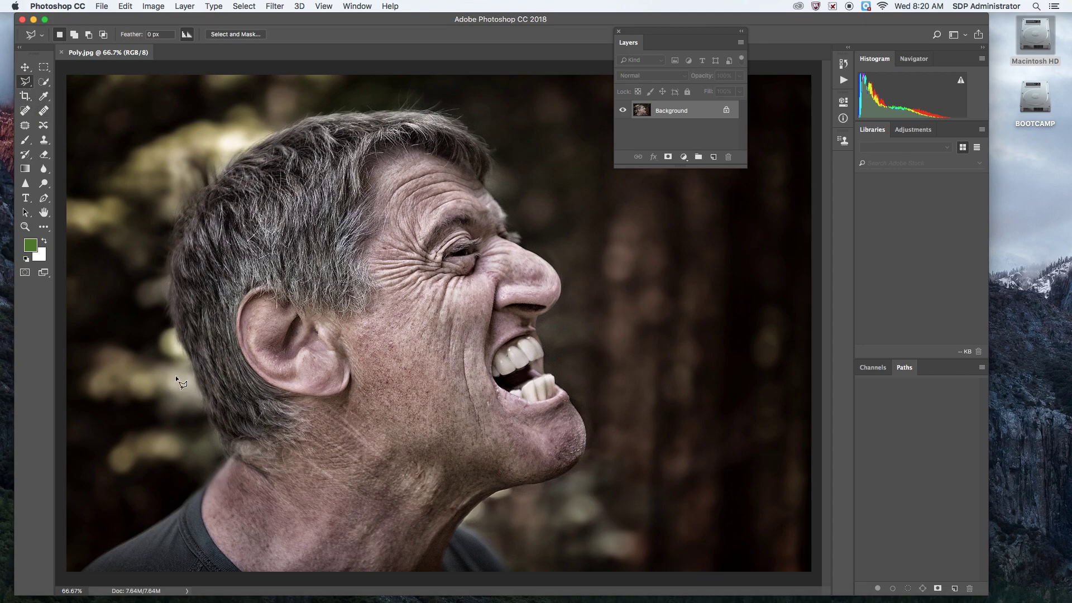
key("super+0")
key("super+plus")
key("super+plus")
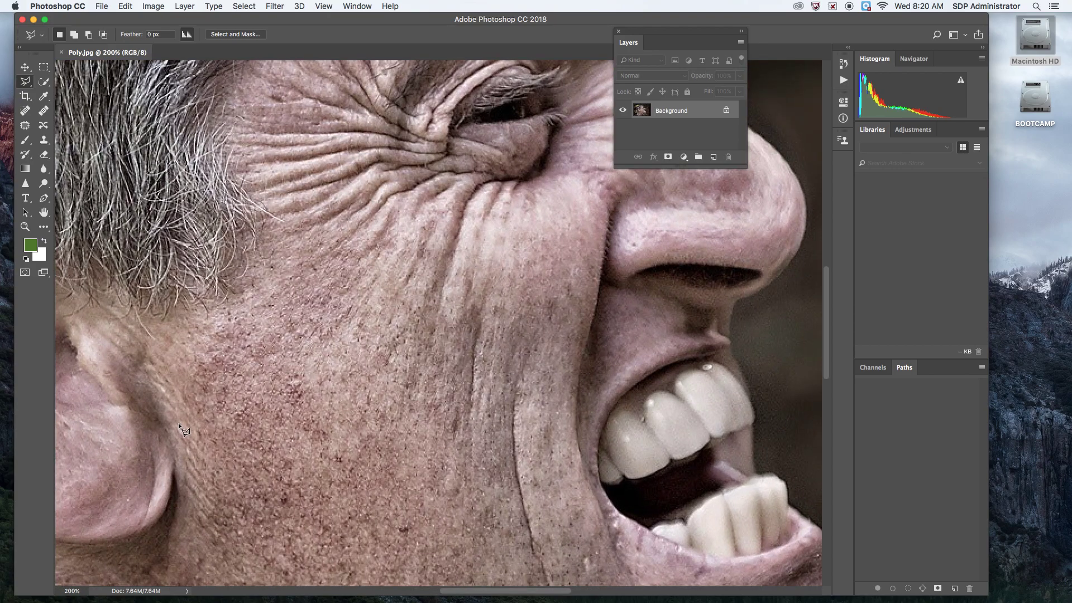
scroll(178, 423, "down", 20)
scroll(178, 424, "left", 10)
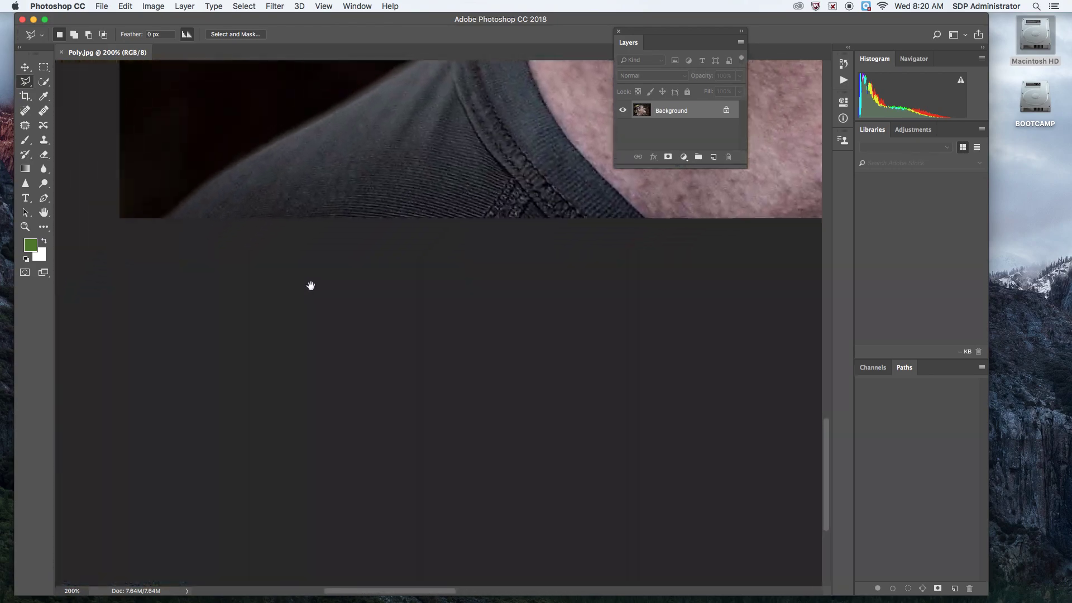
- Start the Polygonal Lasso outline at the image's bottom edge with a corner on the shoulder
left_click_drag(313, 286, 383, 328)
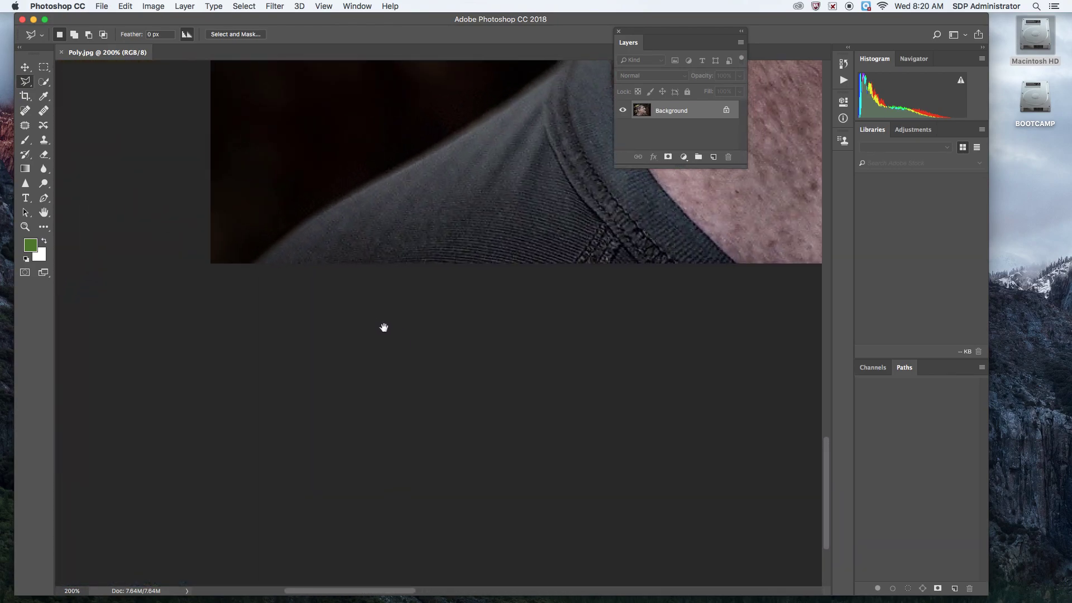
left_click(257, 267)
left_click(279, 244)
- Extend the outline up the neck to where it meets the hair
left_click_drag(514, 102, 415, 206)
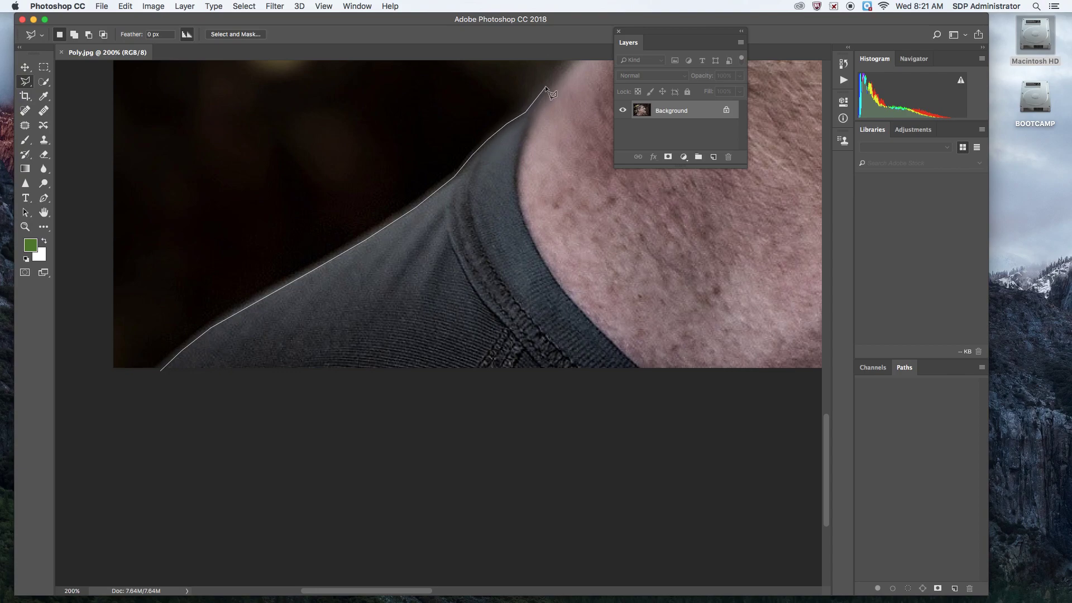
scroll(530, 112, "up", 3)
scroll(531, 112, "right", 2)
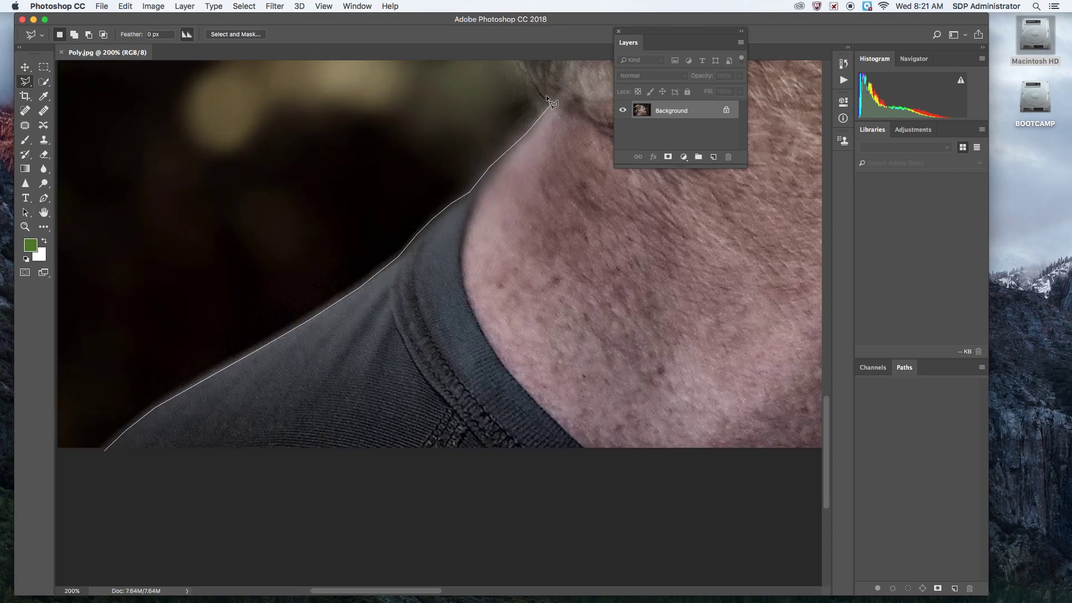
scroll(539, 89, "up", 3)
scroll(539, 90, "left", 1)
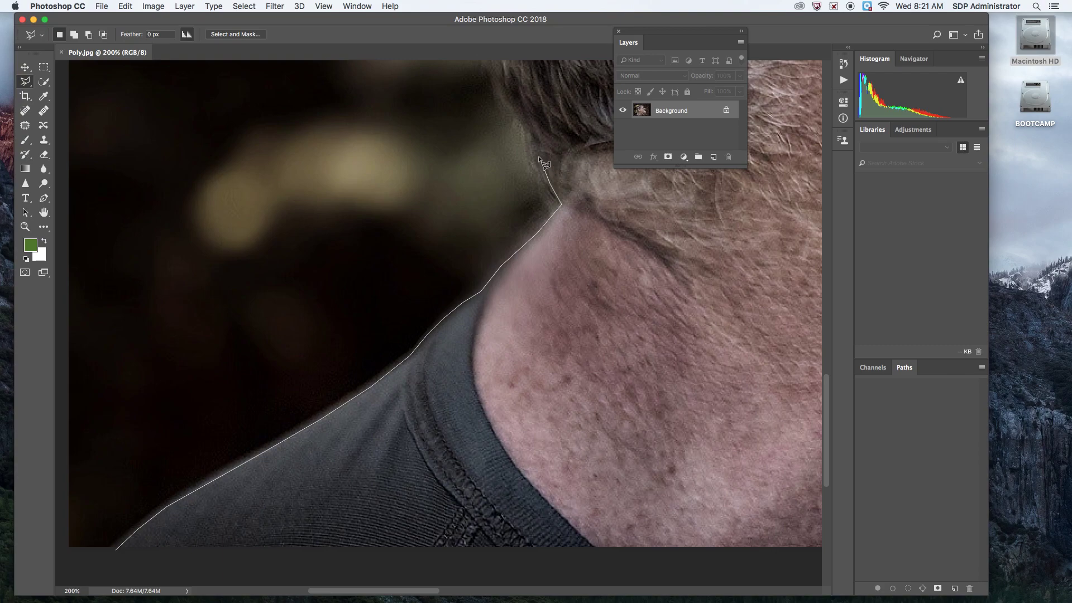
left_click(529, 126)
scroll(517, 106, "up", 3)
scroll(517, 106, "left", 1)
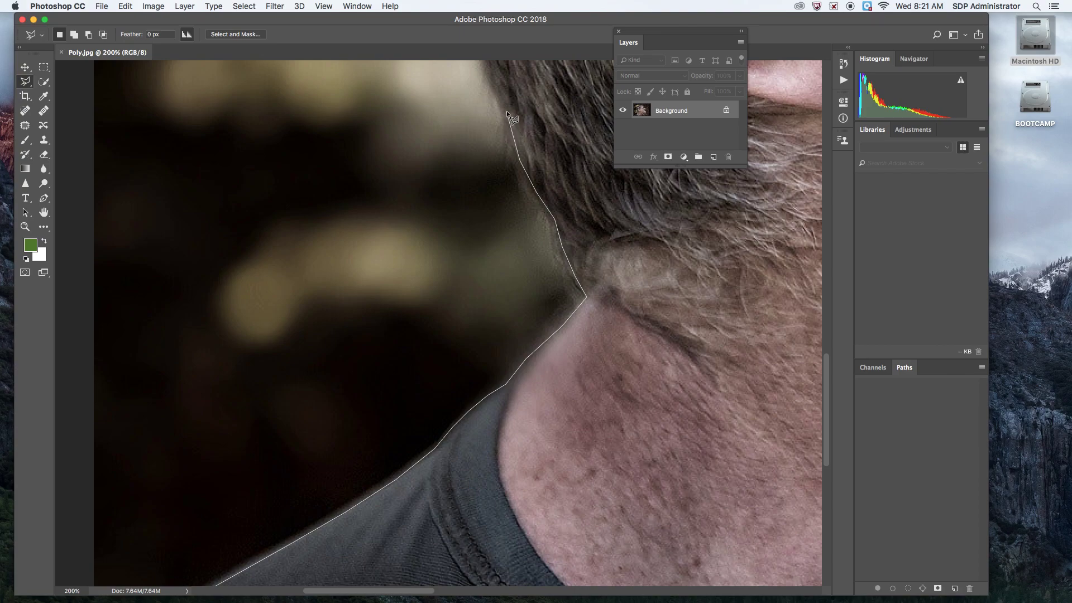
- Add lasso points along the back edge of the hair behind the neck
scroll(496, 87, "up", 3)
scroll(496, 87, "left", 1)
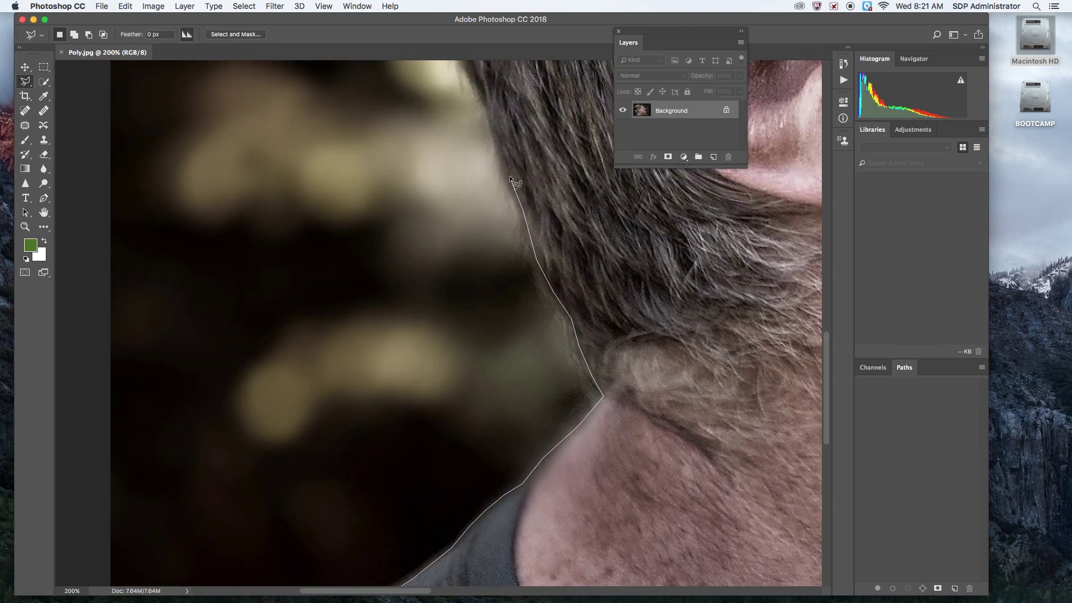
left_click_drag(498, 144, 530, 270)
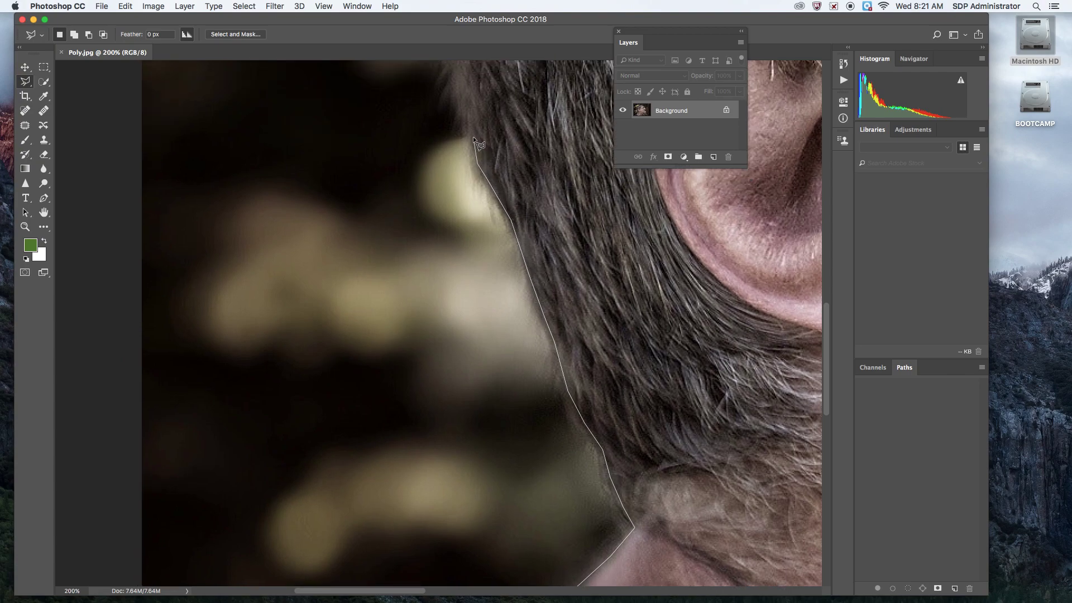
scroll(473, 137, "up", 2)
scroll(473, 136, "left", 1)
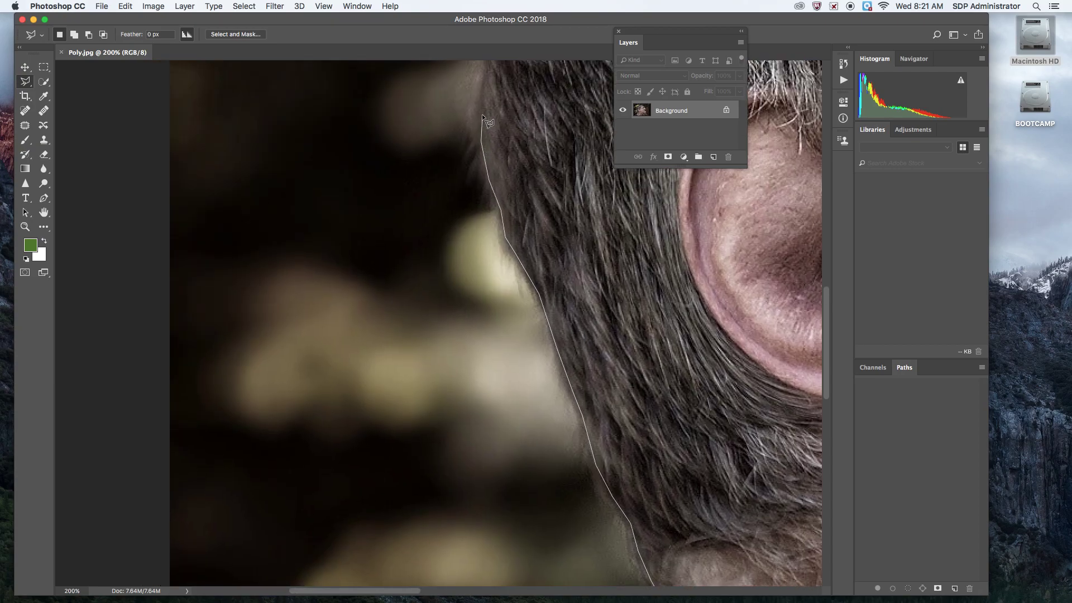
left_click(480, 94)
scroll(480, 94, "up", 5)
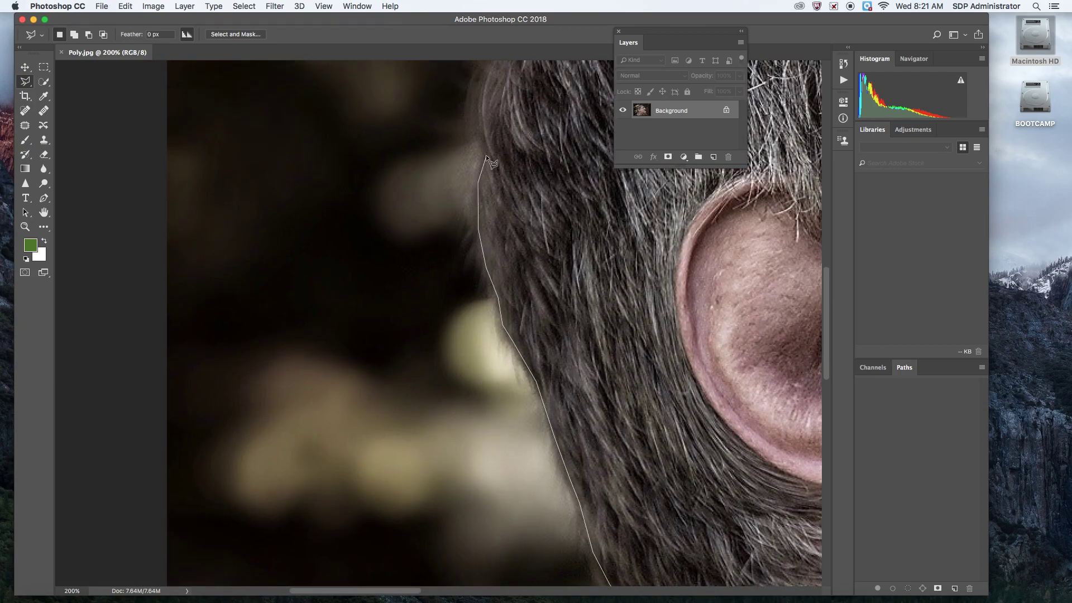
left_click(483, 149)
left_click(474, 109)
- Continue the outline over the hair above the ear toward the crown
left_click_drag(478, 78, 462, 195)
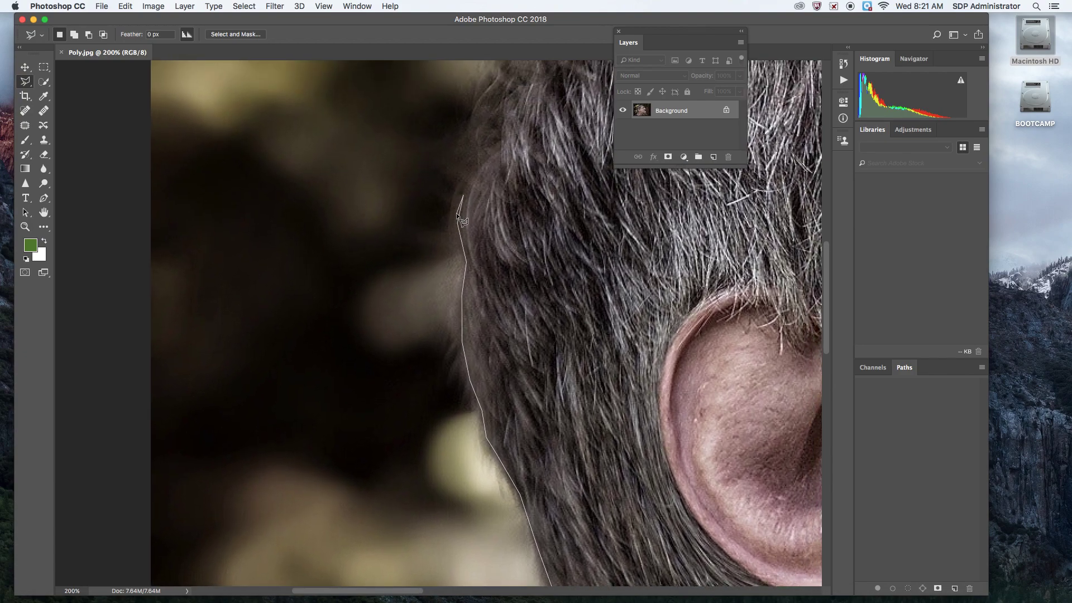
left_click(457, 220)
left_click(473, 125)
scroll(486, 157, "up", 5)
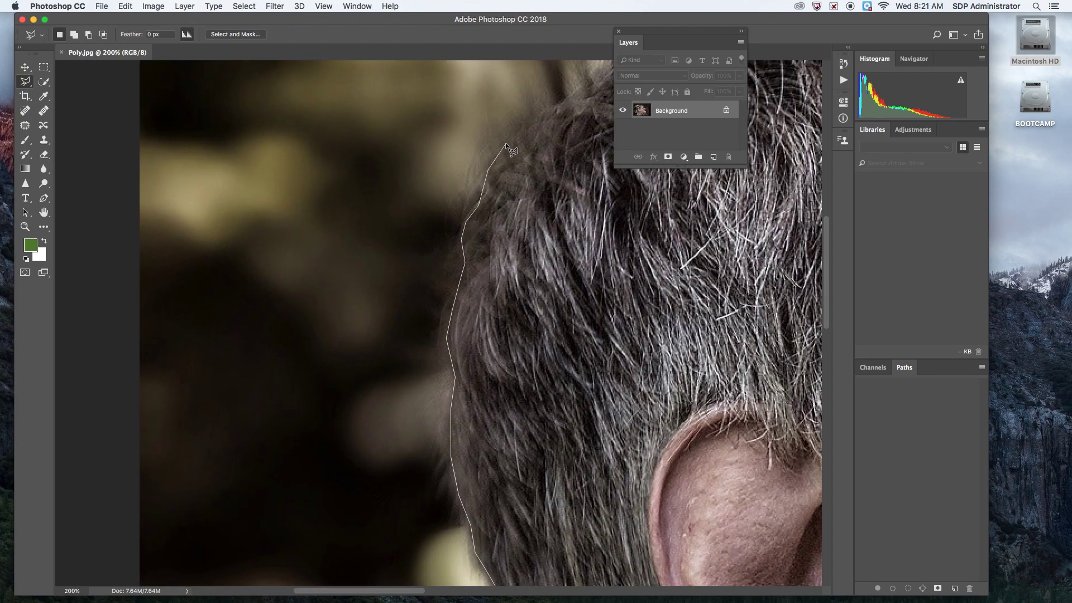
scroll(528, 125, "up", 4)
scroll(528, 125, "right", 4)
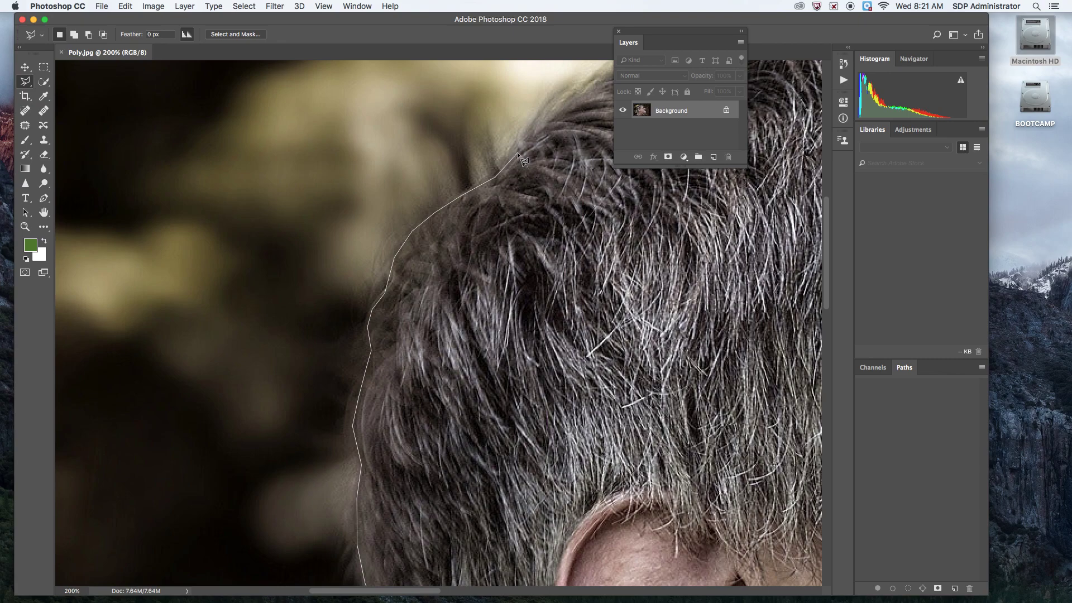
scroll(515, 151, "up", 3)
scroll(515, 151, "right", 3)
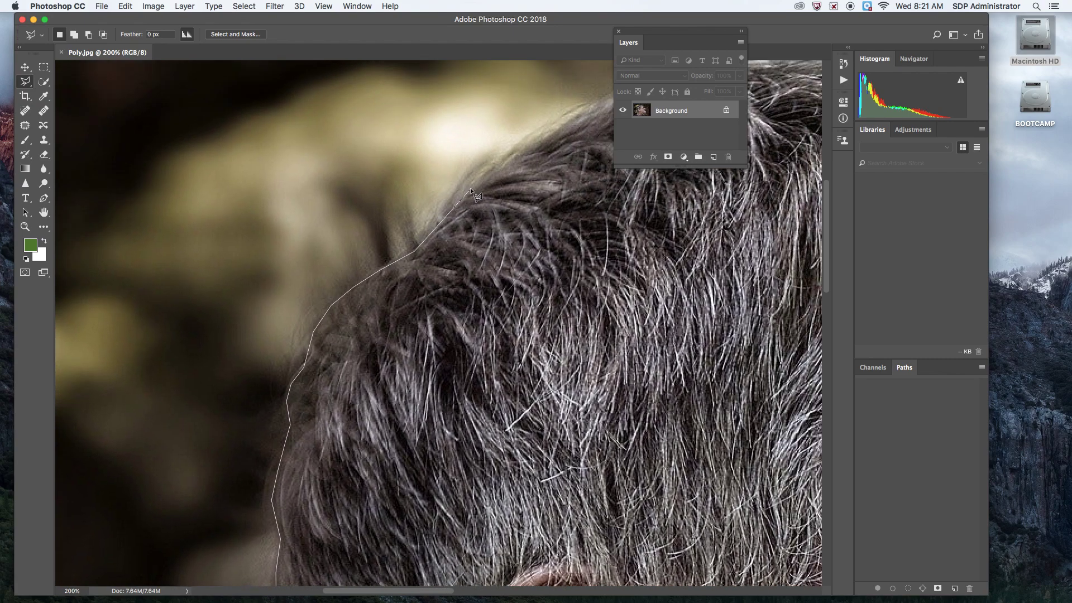
scroll(507, 165, "up", 3)
scroll(507, 165, "right", 4)
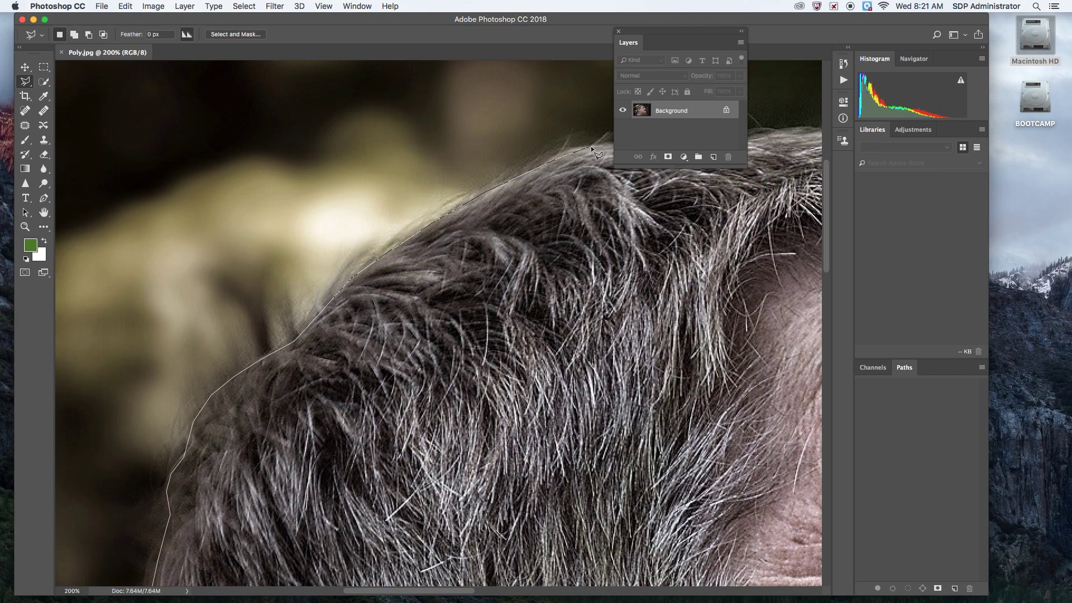
- Carry the outline across the top of the hair toward the front hairline
left_click_drag(593, 146, 437, 189)
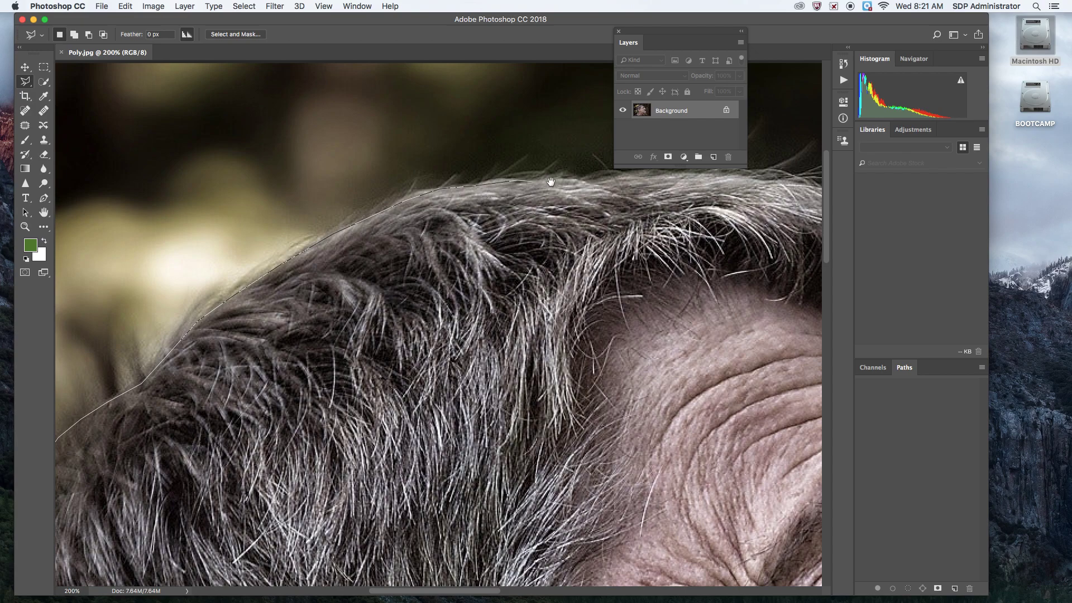
scroll(516, 179, "up", 1)
scroll(517, 179, "right", 3)
left_click(538, 196)
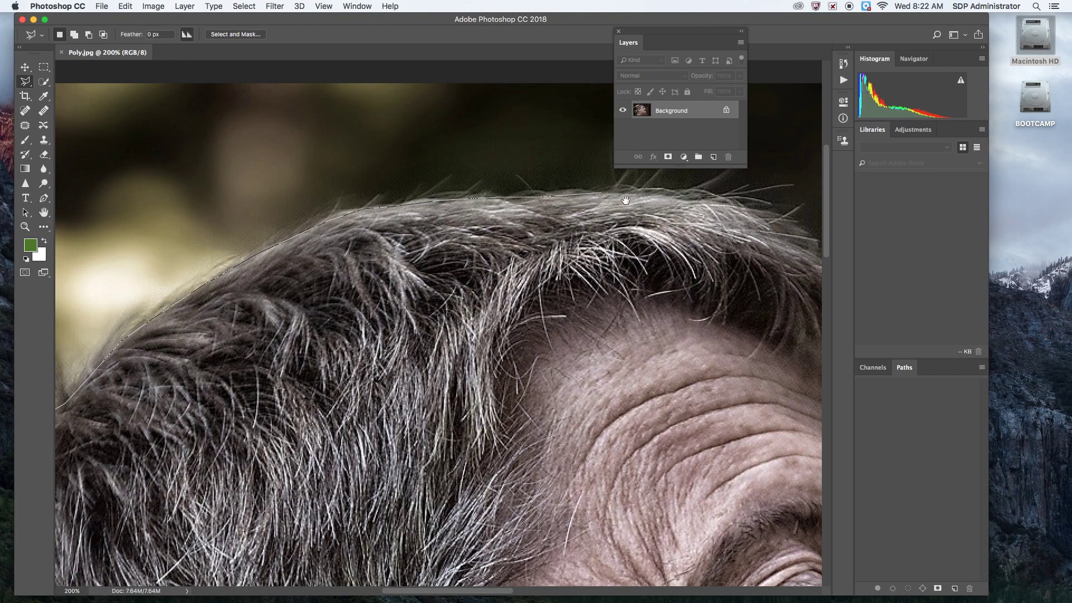
left_click_drag(601, 193, 493, 212)
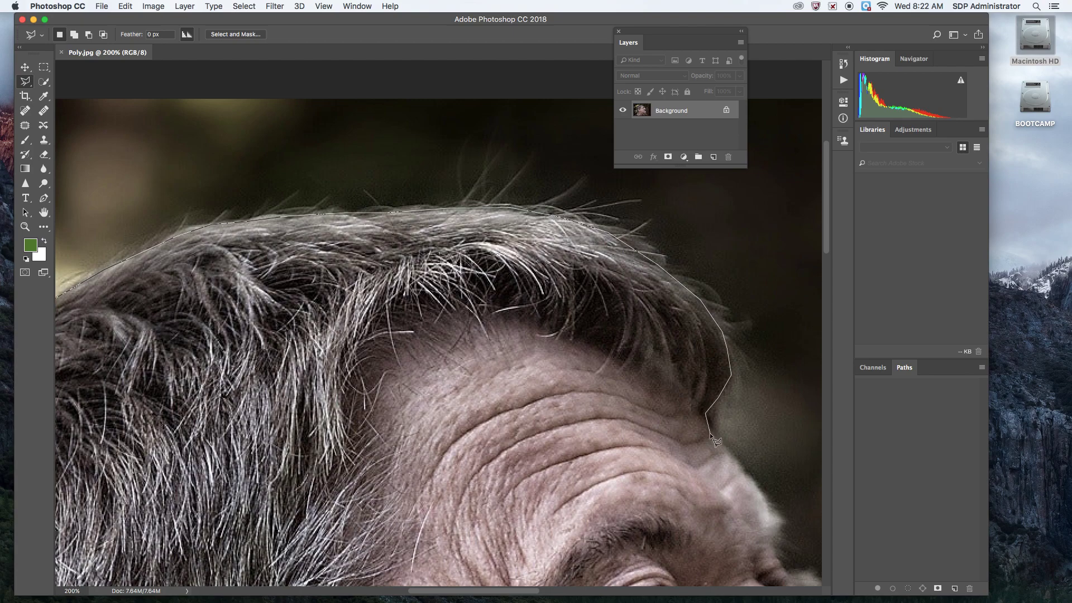
scroll(709, 433, "down", 3)
scroll(709, 433, "right", 3)
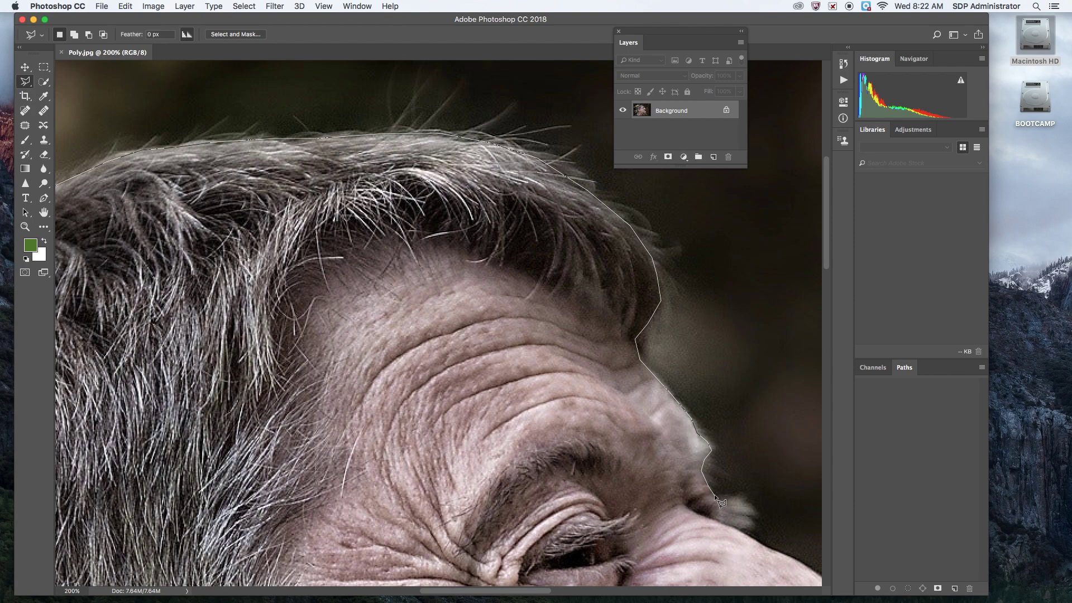
- Add outline points down the forehead to the brow edge
left_click(748, 501)
left_click(748, 514)
scroll(751, 528, "down", 3)
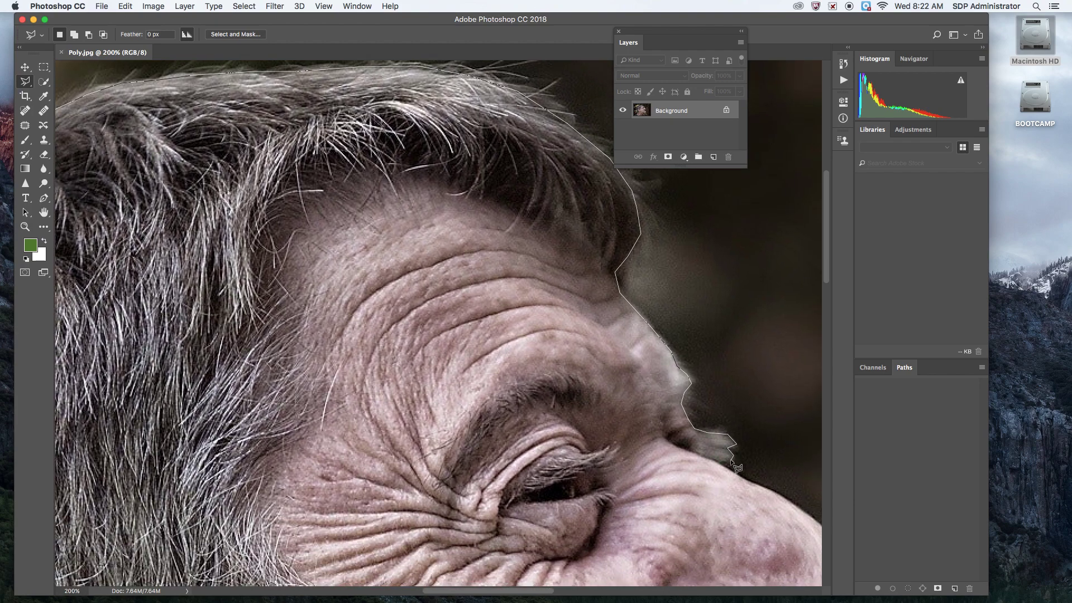
left_click(717, 463)
scroll(761, 486, "right", 6)
scroll(761, 486, "down", 3)
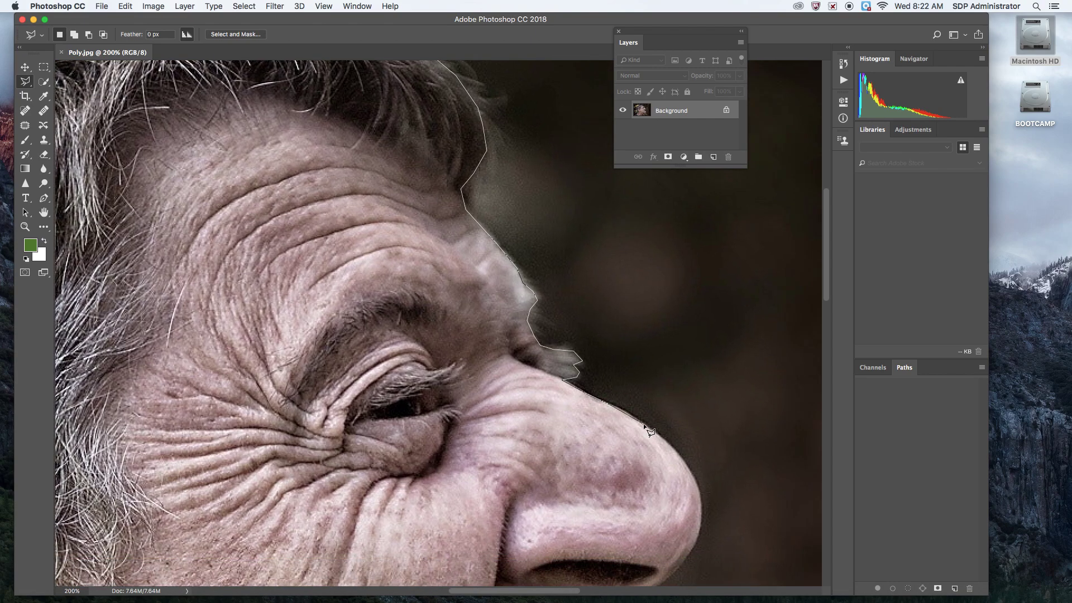
- Trace the outline down the bridge and edge of the nose
left_click(646, 427)
left_click(668, 445)
scroll(692, 469, "down", 3)
scroll(692, 469, "right", 2)
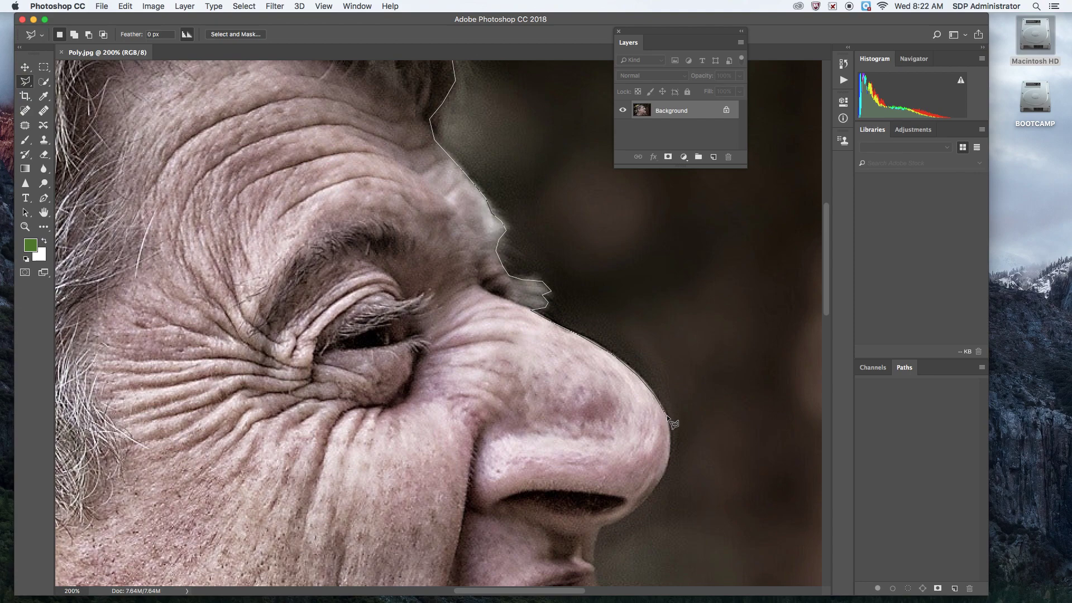
scroll(670, 419, "down", 4)
scroll(670, 419, "right", 3)
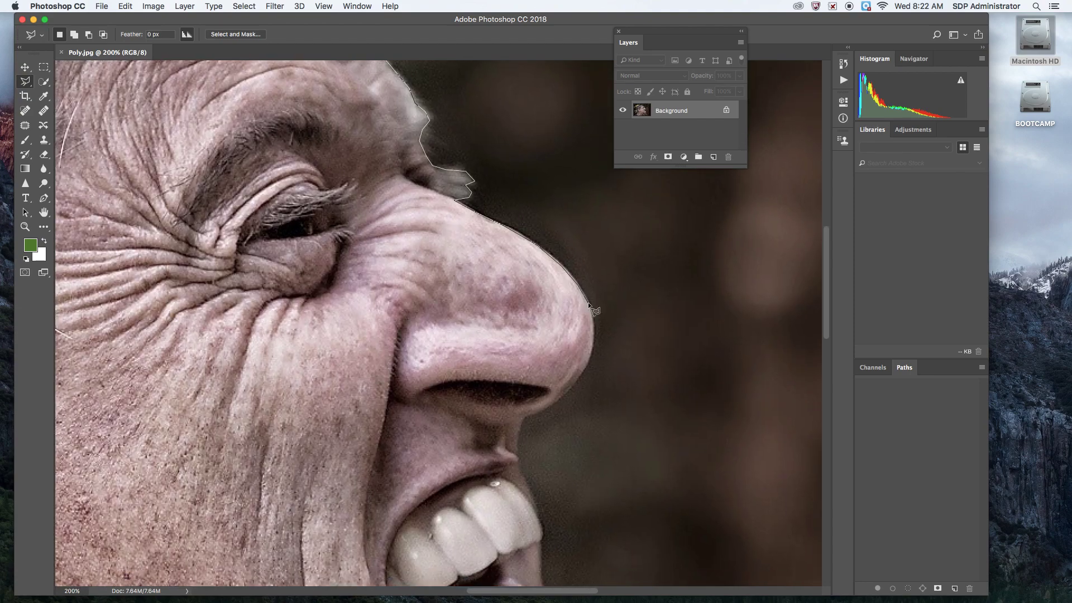
left_click(591, 355)
- Trace the outline along the teeth and down to the lower lip
left_click_drag(516, 450, 505, 369)
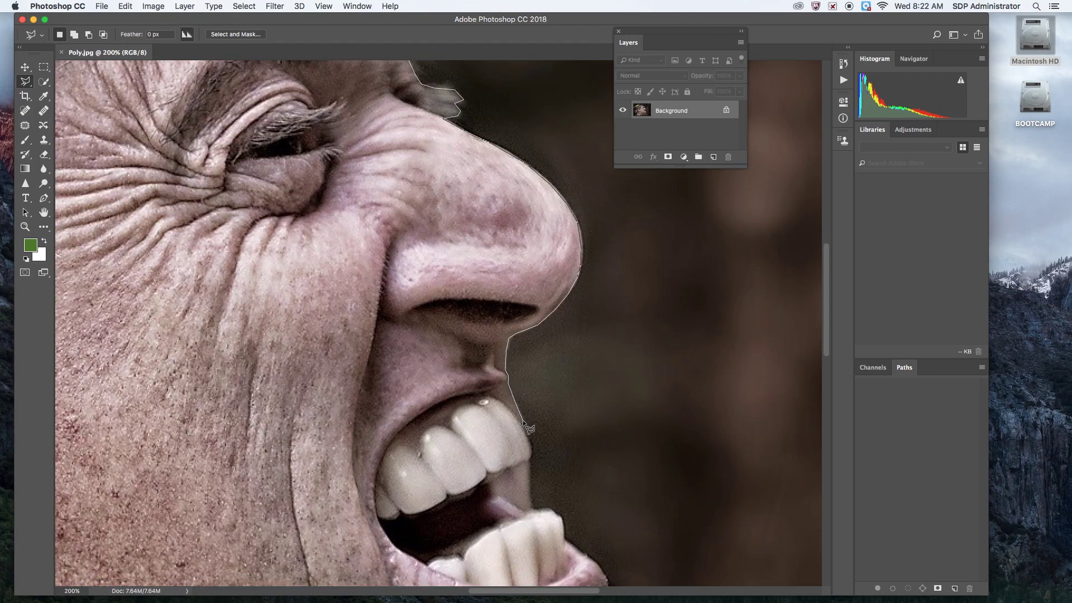
left_click_drag(529, 432, 523, 334)
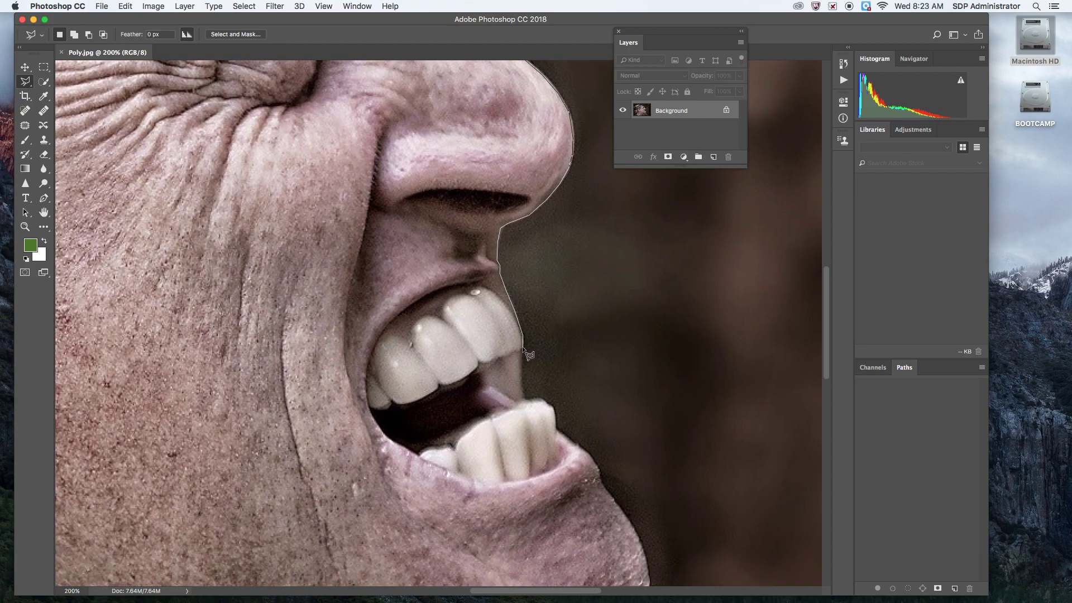
left_click(541, 401)
left_click(552, 410)
left_click(557, 429)
scroll(574, 443, "down", 5)
scroll(574, 443, "right", 4)
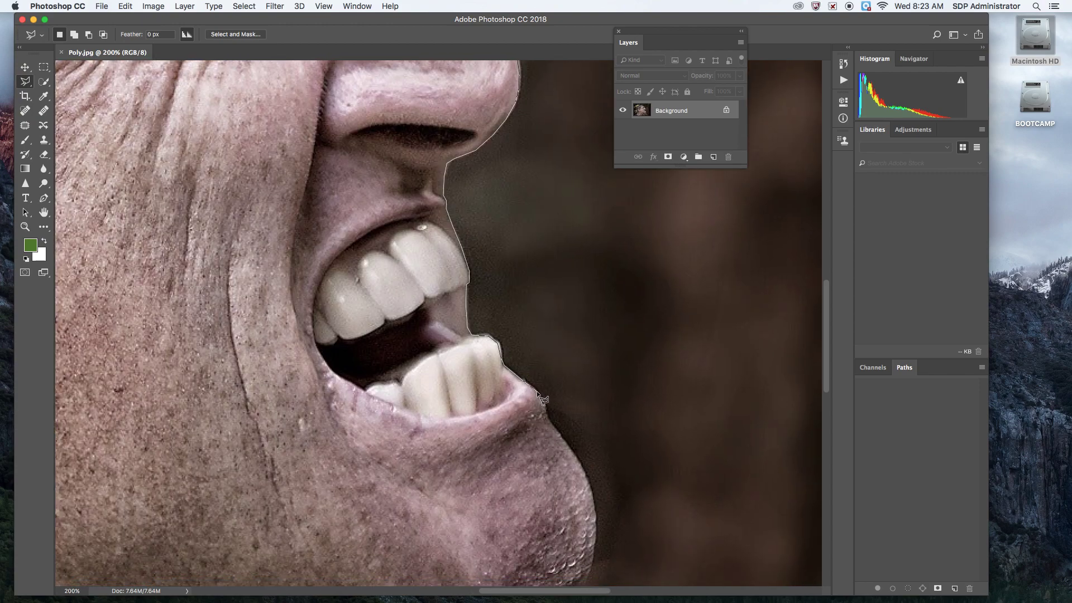
left_click(537, 394)
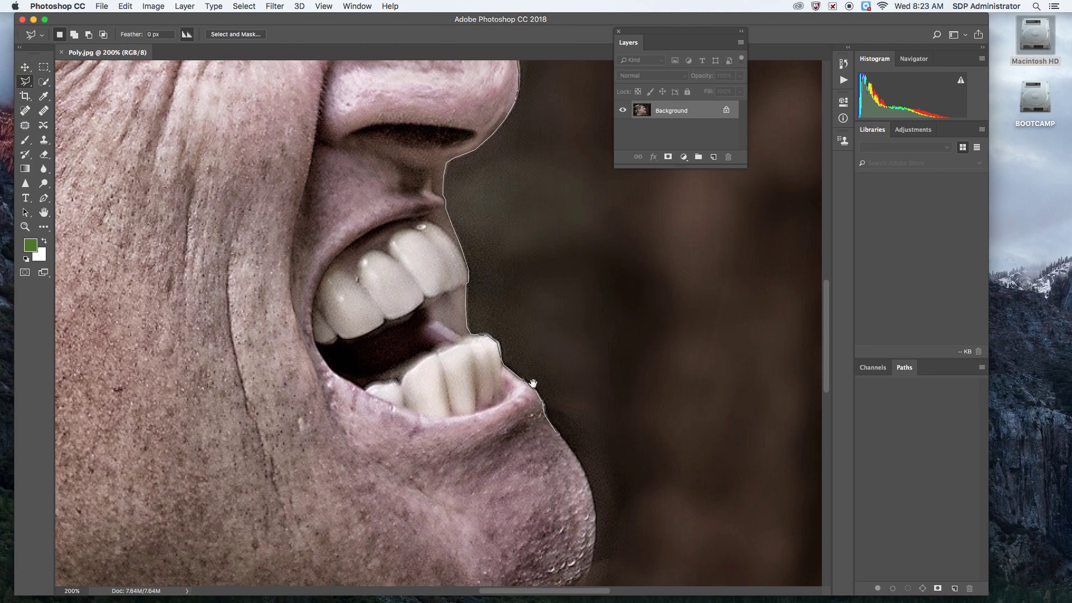
scroll(535, 384, "down", 6)
scroll(535, 384, "right", 3)
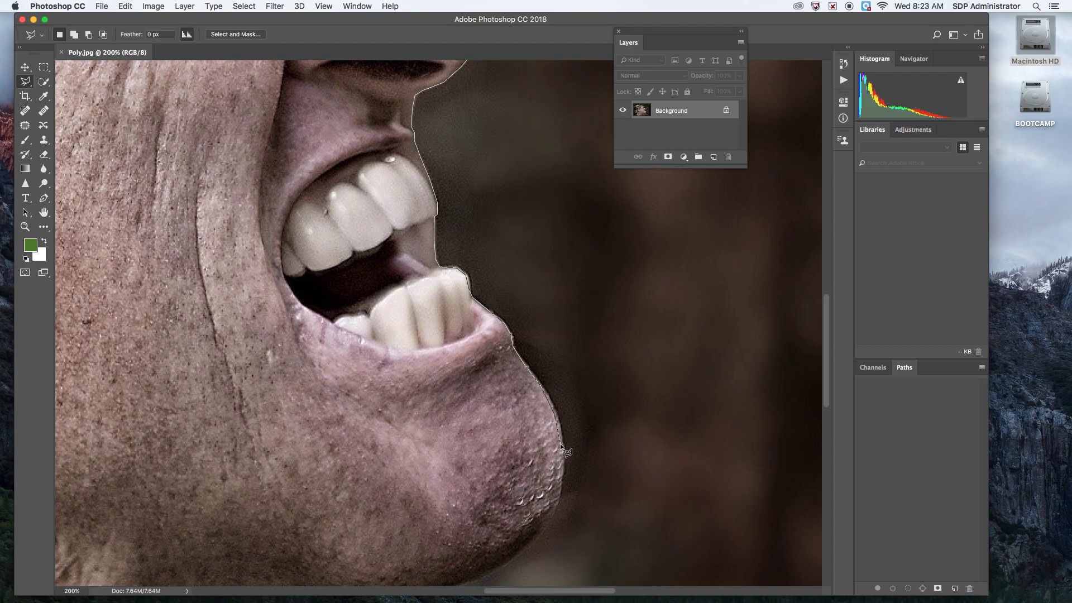
- Trace the outline around the chin and along the jawline
scroll(560, 443, "down", 5)
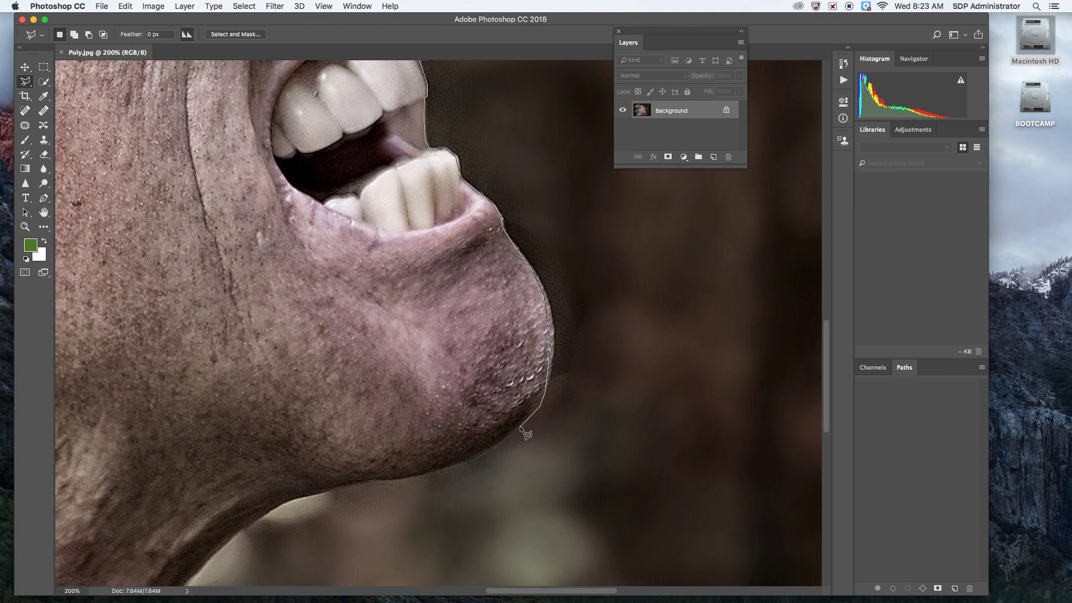
left_click(498, 443)
left_click(462, 461)
left_click(420, 474)
left_click(384, 478)
left_click(349, 480)
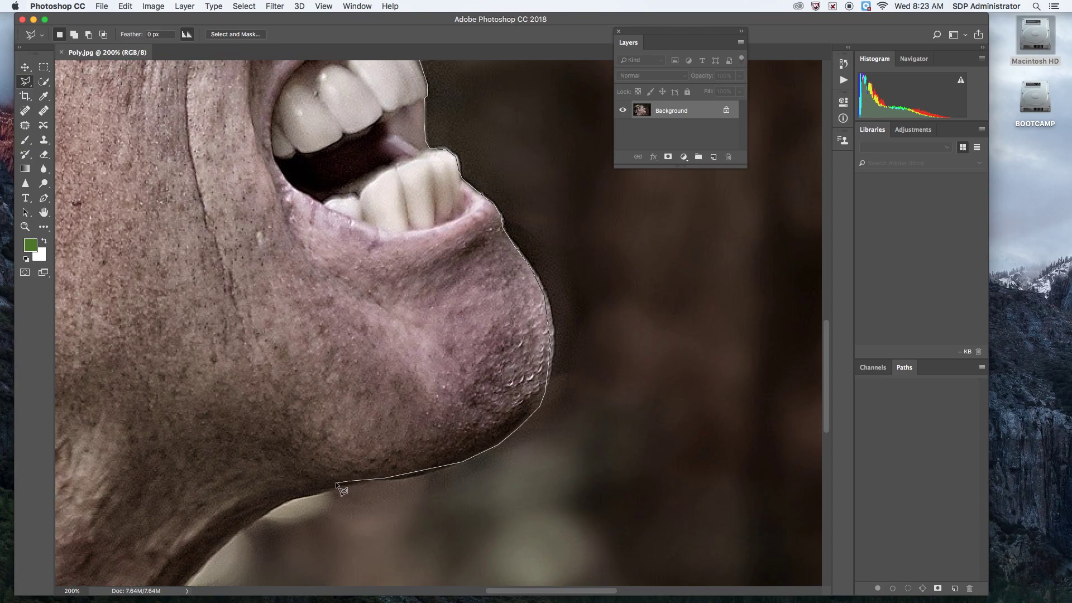
left_click(281, 503)
- Continue the outline from where the jaw meets the neck down to the shirt collar
scroll(340, 444, "down", 5)
scroll(340, 443, "left", 5)
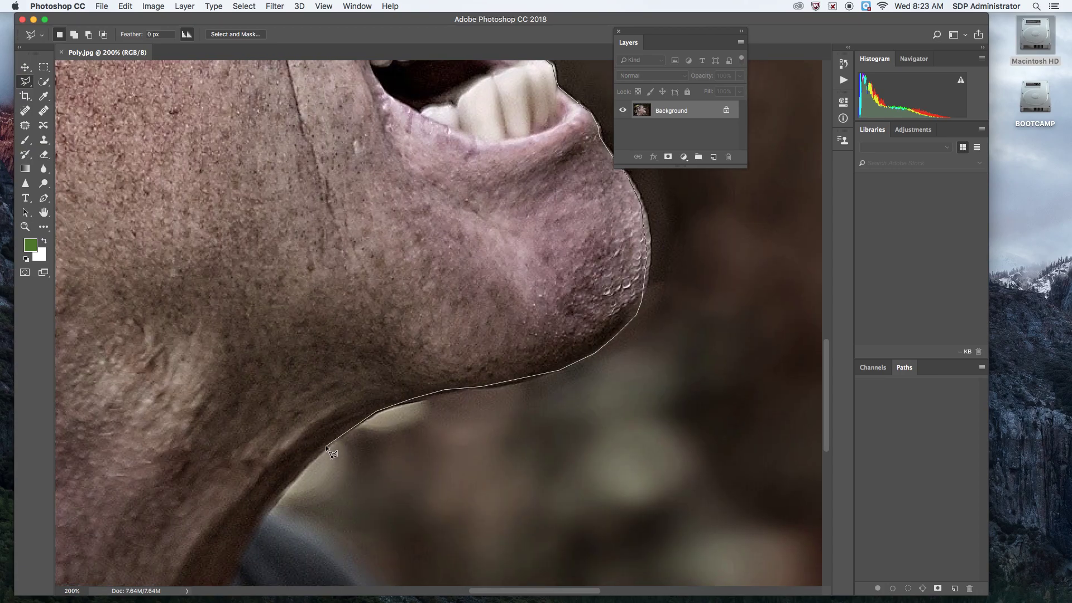
left_click(326, 445)
left_click_drag(286, 486, 339, 381)
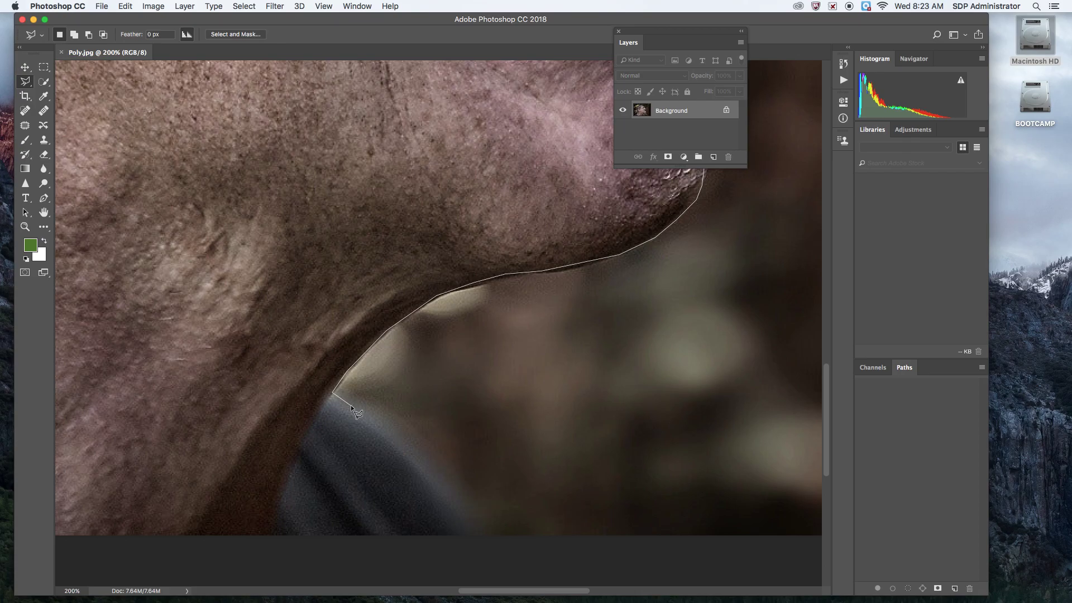
left_click(394, 440)
scroll(394, 440, "down", 5)
scroll(394, 440, "right", 2)
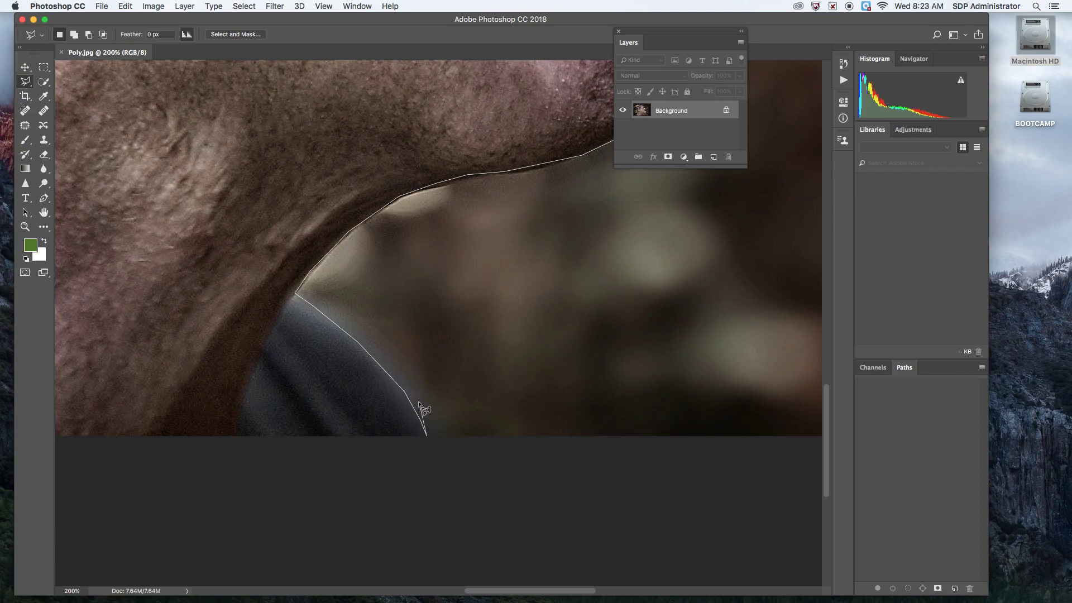
- Trace the outline along the image's bottom edge and shoulder, closing it into a selection
left_click_drag(429, 453, 436, 380)
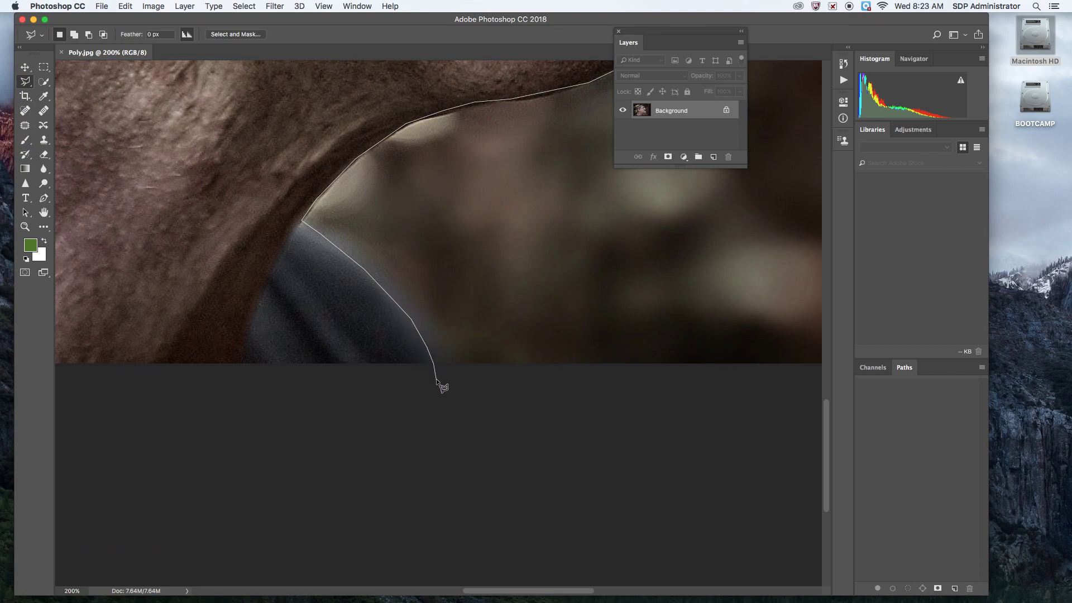
left_click(436, 380)
left_click_drag(144, 386, 512, 366)
left_click_drag(278, 371, 754, 366)
left_click(296, 364)
left_click_drag(251, 366, 490, 370)
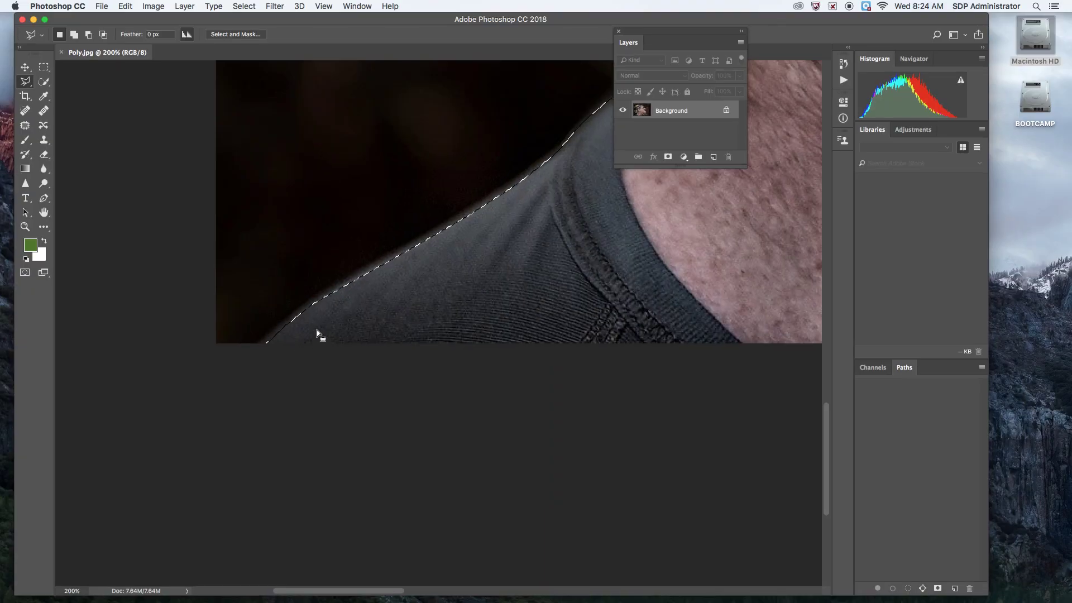
scroll(684, 278, "left", 4)
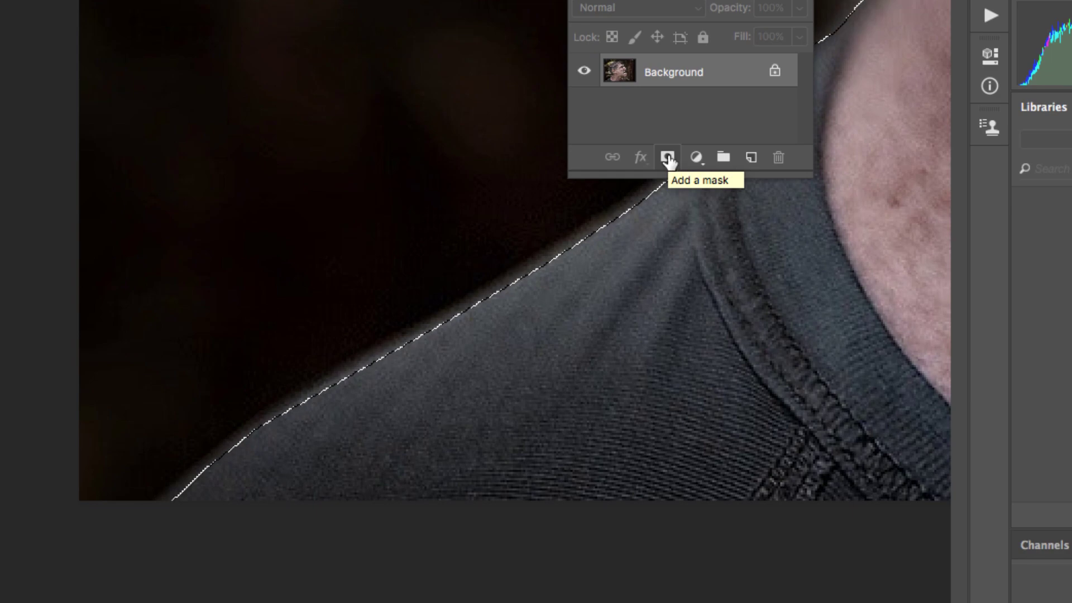
- Add a layer mask from the selection, then zoom out and back in to check the cut-out
left_click(668, 157)
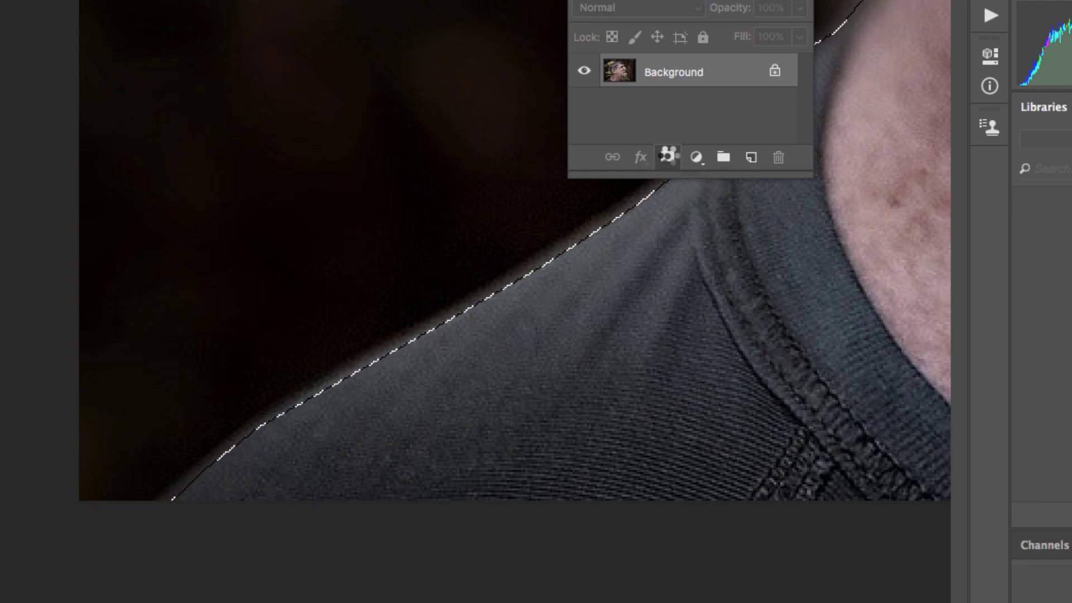
key("super+0")
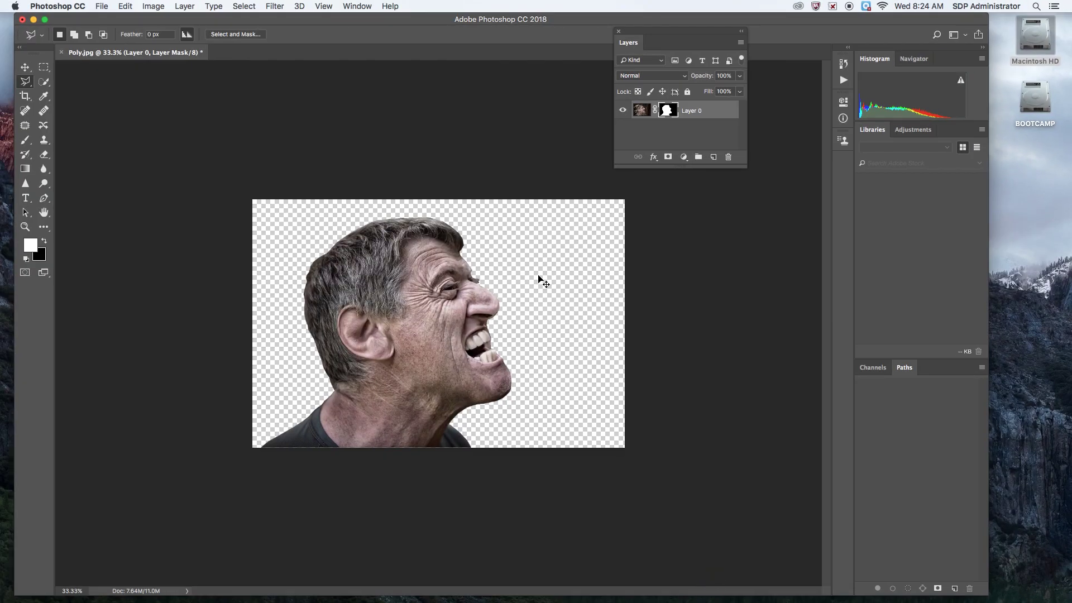
key("super+plus")
- Draw a closed seven-point polygonal selection over the transparent area right of the face
left_click(686, 352)
left_click(654, 324)
left_click(643, 235)
left_click(674, 210)
left_click(726, 199)
left_click(779, 224)
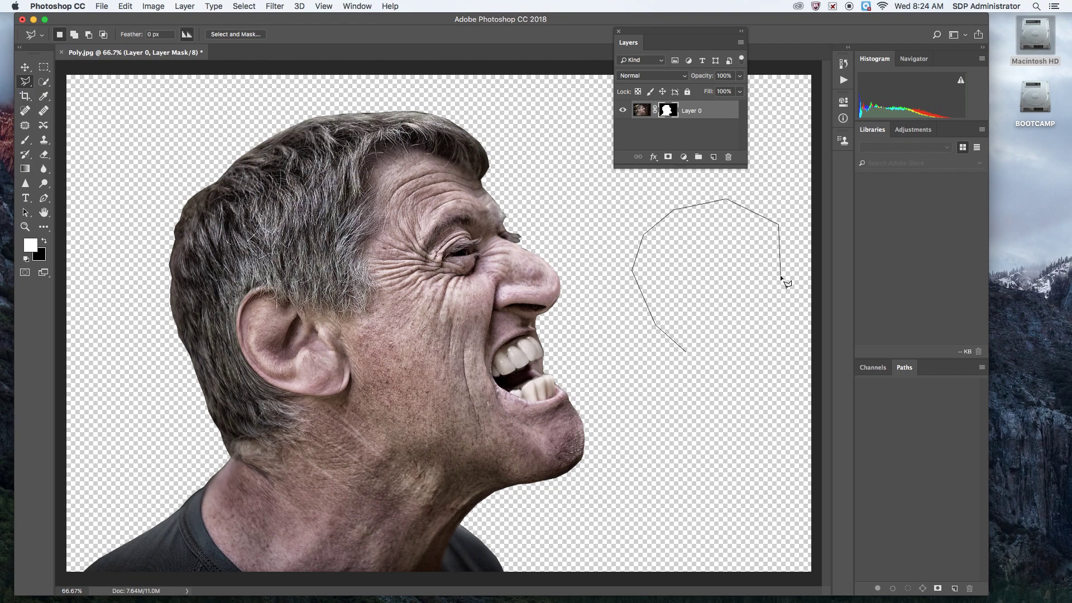
double_click(781, 276)
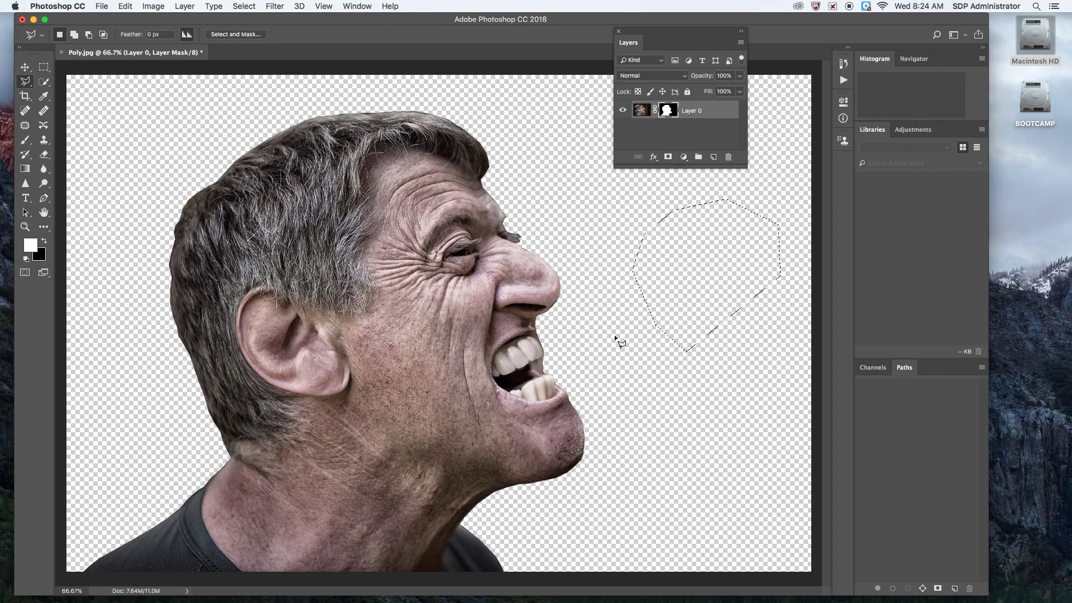
key("super+equal")
key("super+equal")
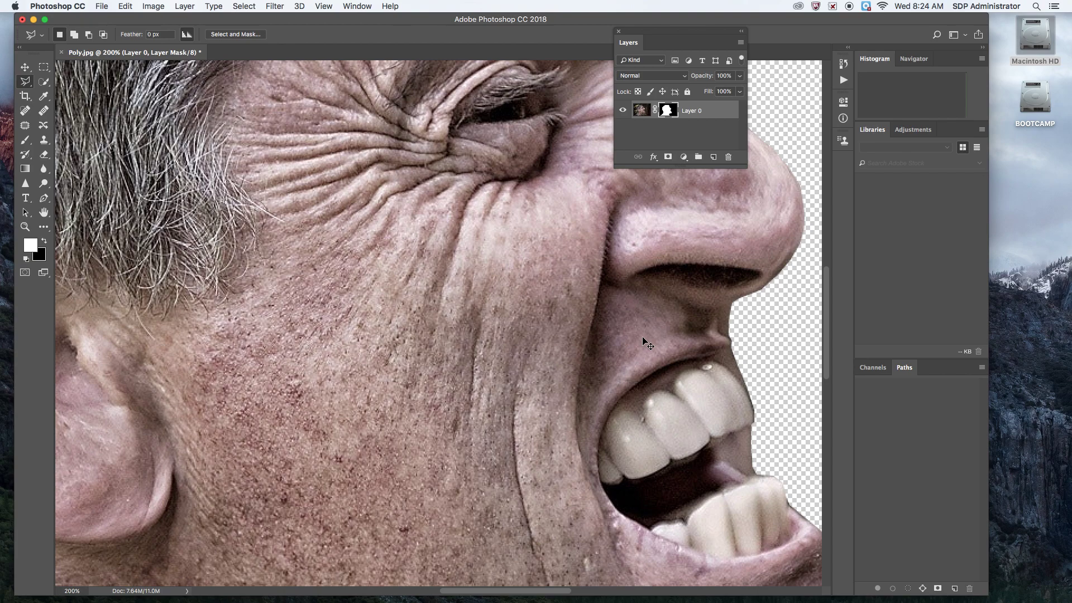
key("super+minus")
key("super+minus")
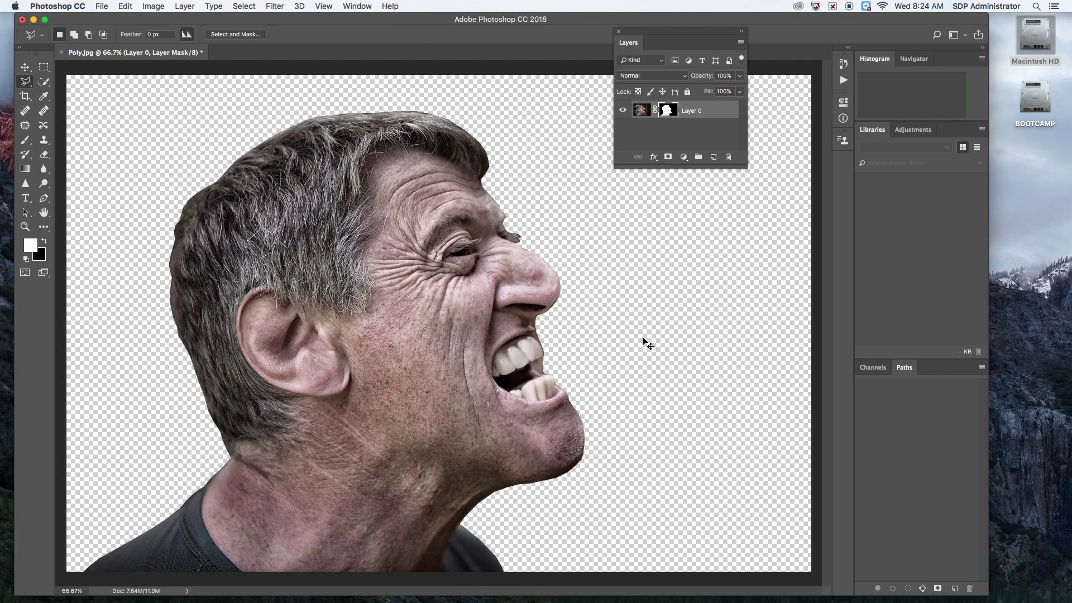
key("super+minus")
key("super+minus")
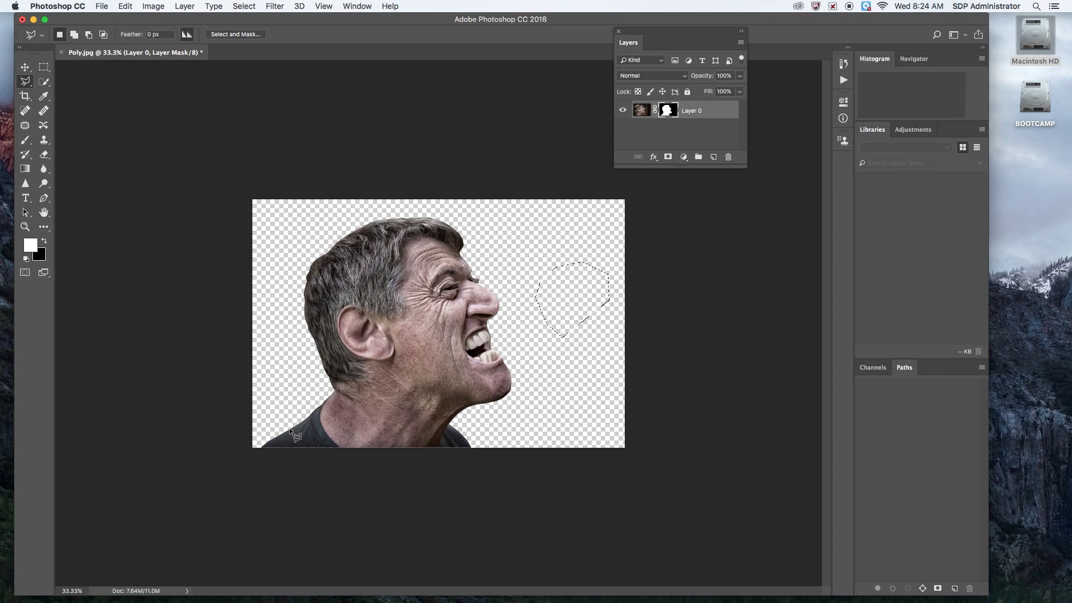
key("super+equal")
key("super+equal")
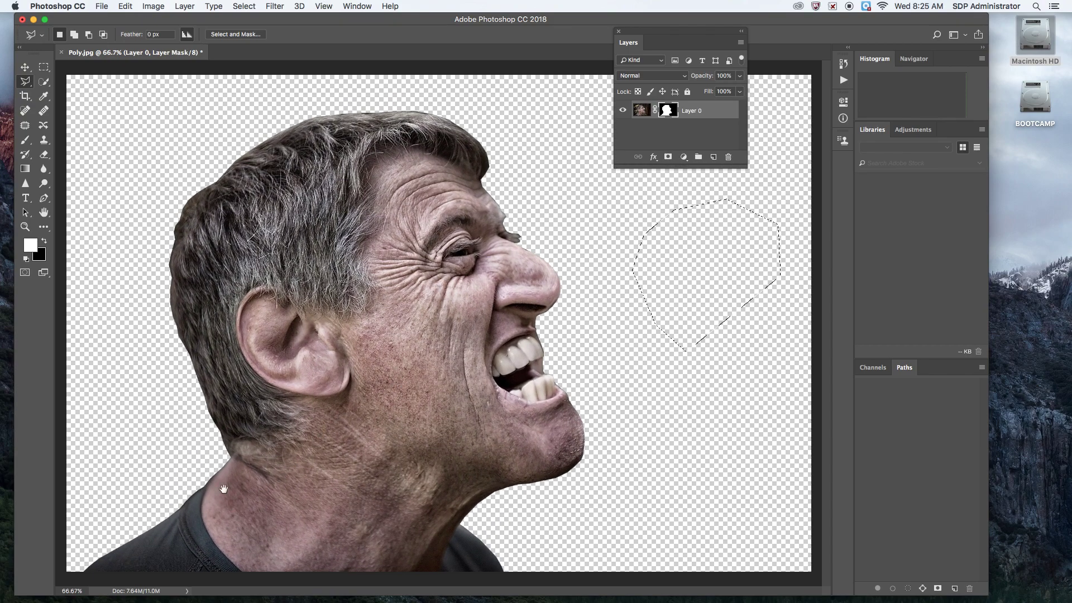